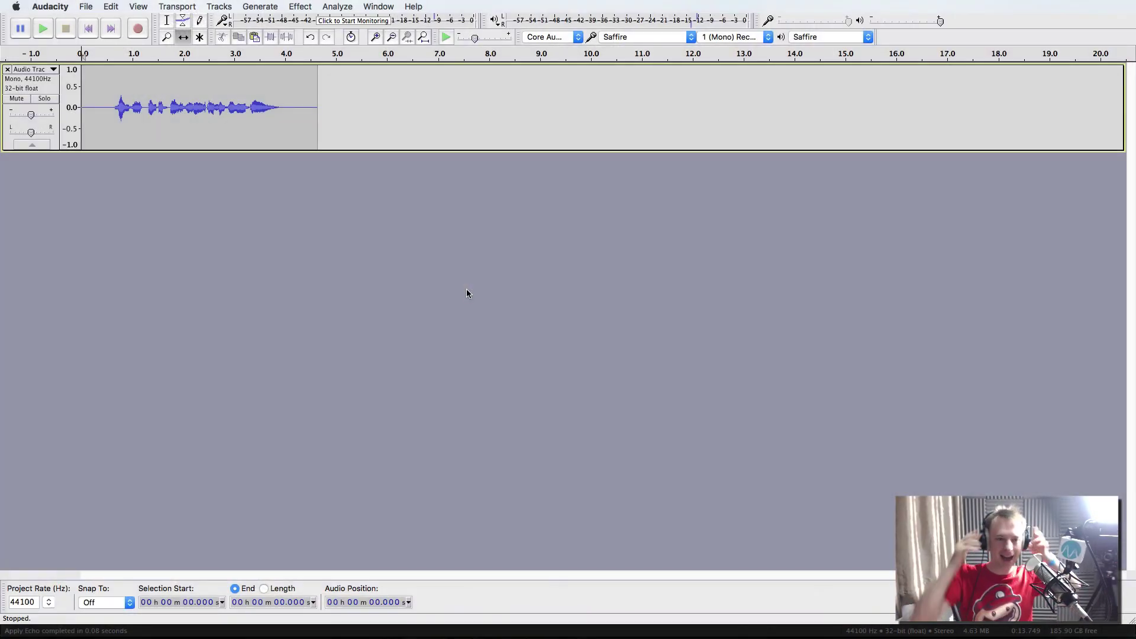
- Duplicate the whole voice clip onto three stacked tracks and audition them together
left_click(107, 53)
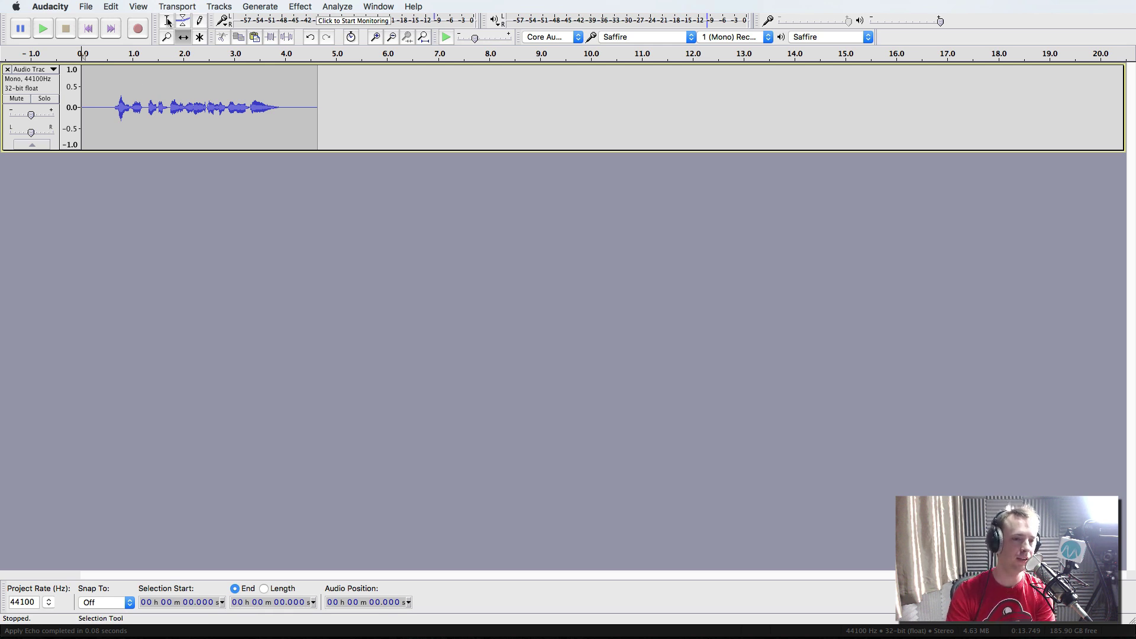
left_click(138, 94)
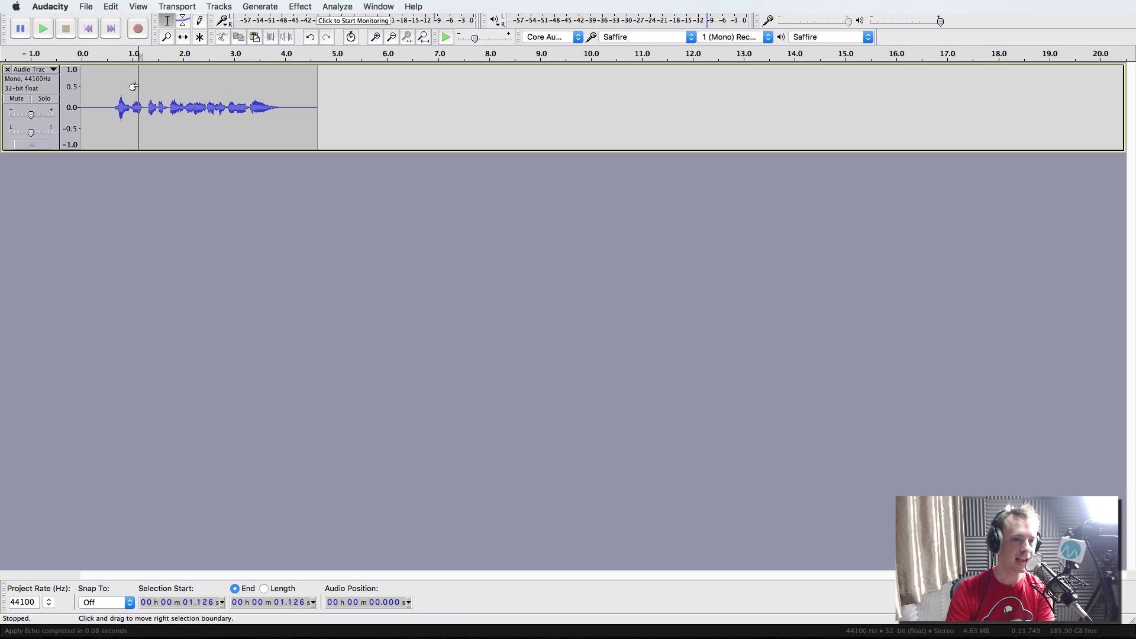
key("super+a")
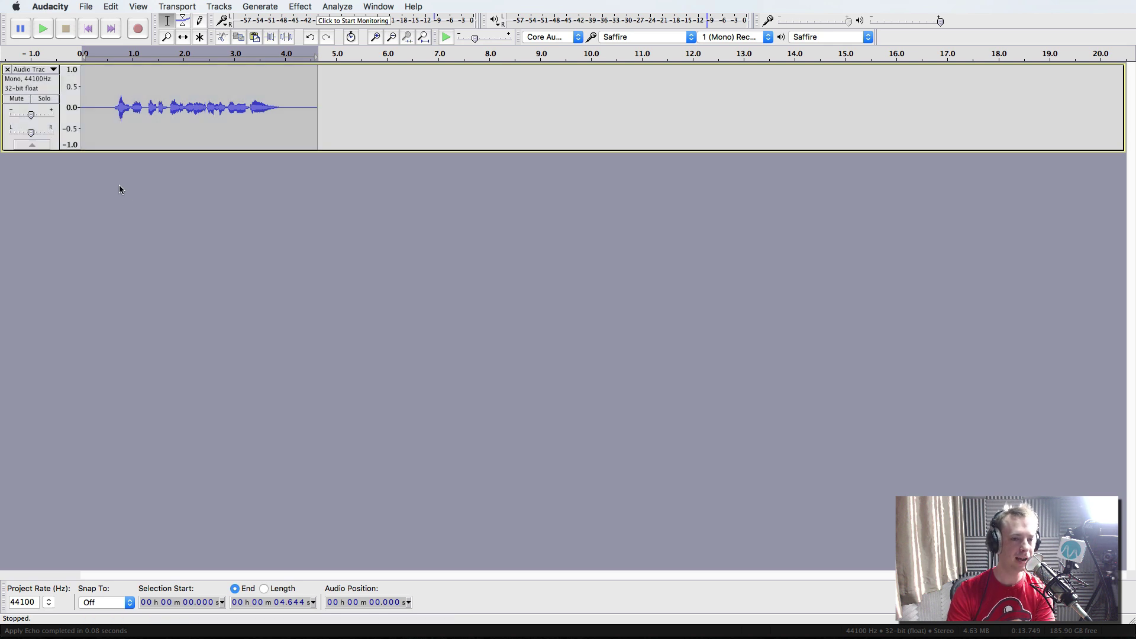
key("super+d")
key("super+d")
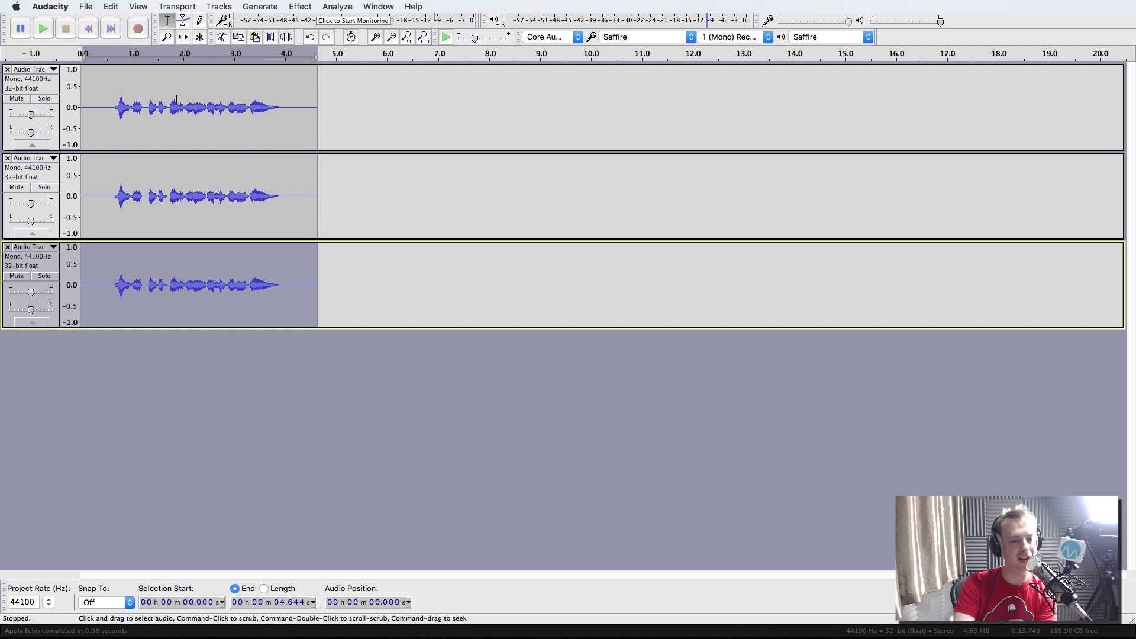
key("space")
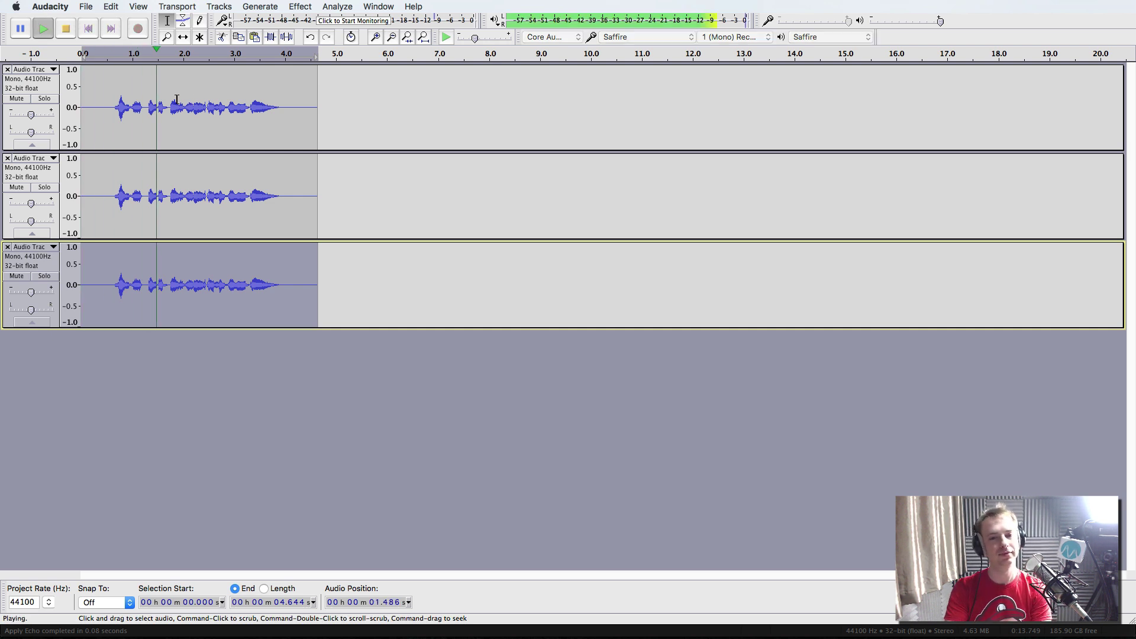
key("space")
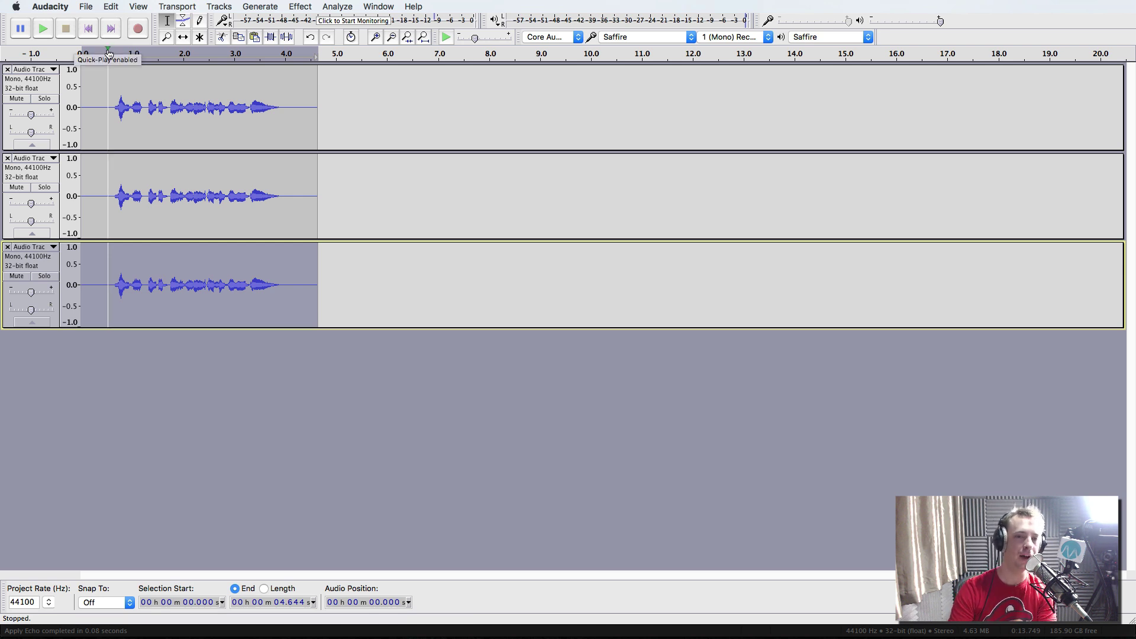
- Fit the clip to the window; shift the middle copy slightly later, the bottom slightly earlier
left_click(423, 38)
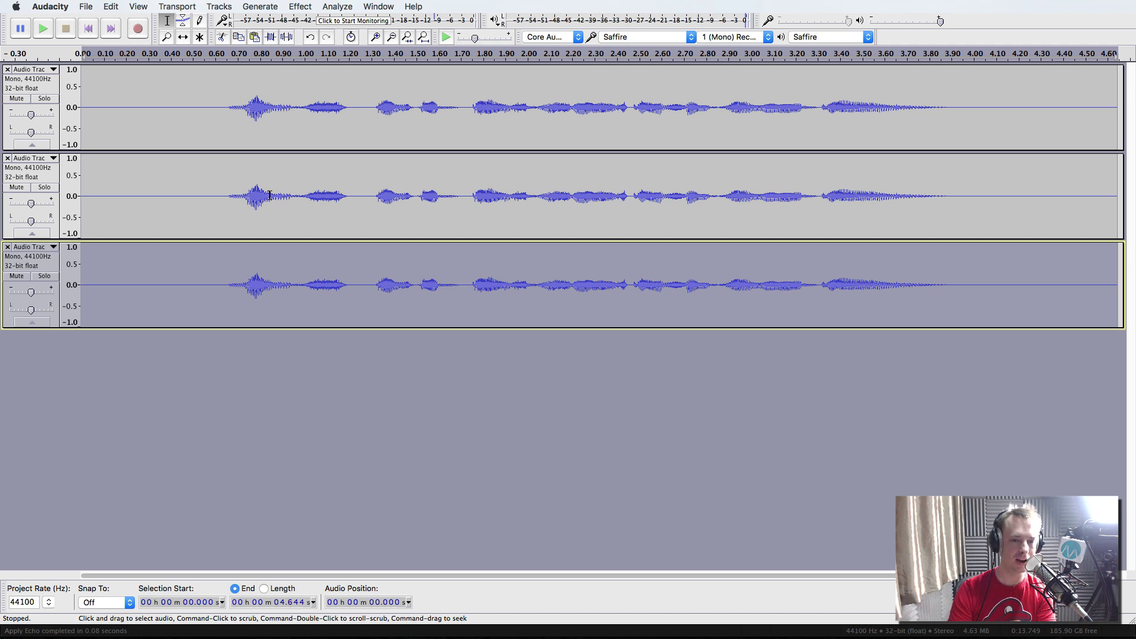
left_click(182, 38)
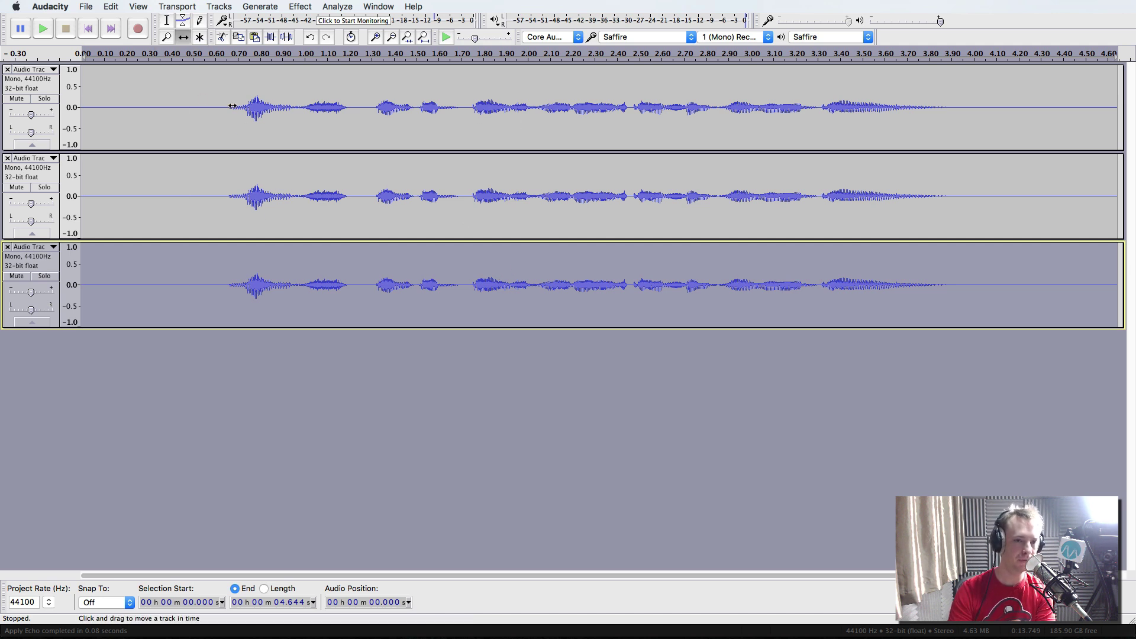
left_click_drag(241, 198, 251, 197)
left_click(250, 197)
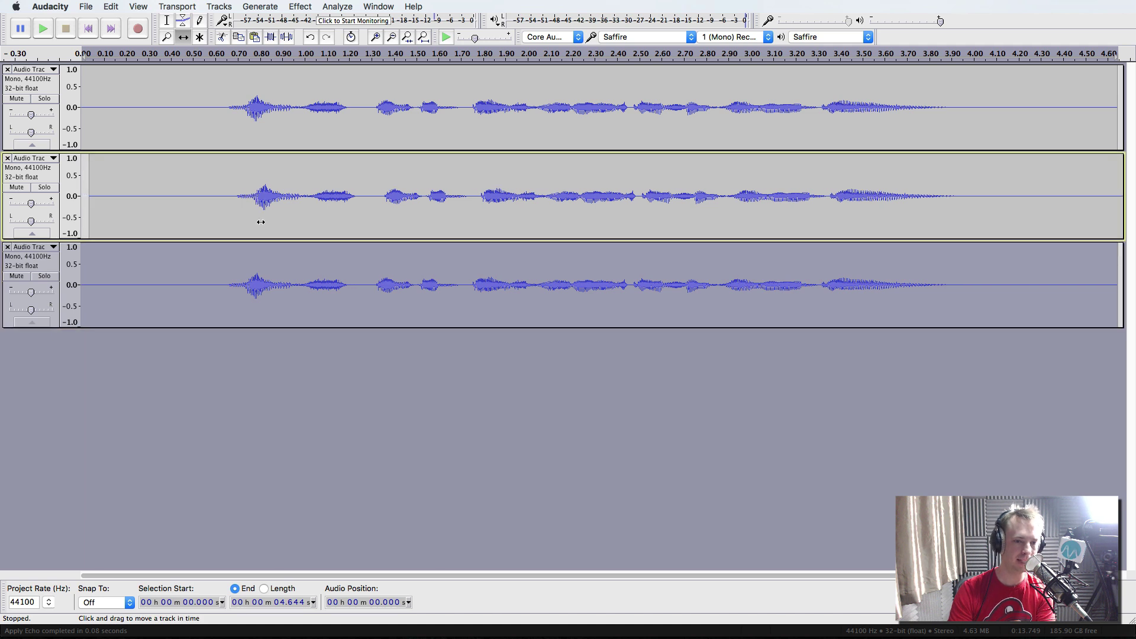
left_click_drag(272, 276, 260, 279)
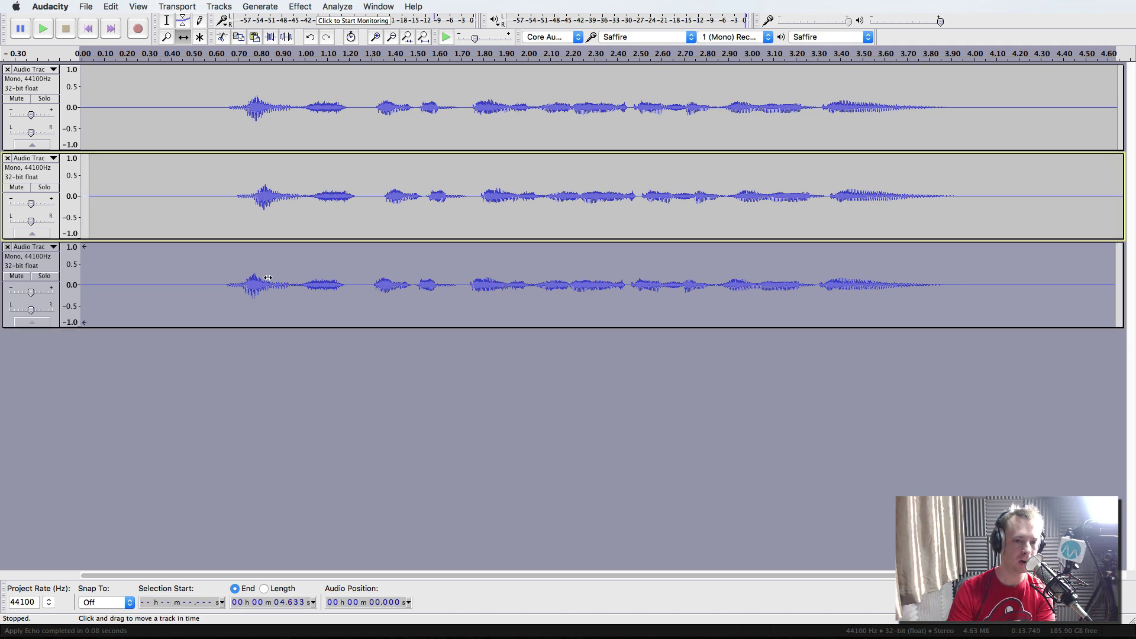
- Pan the middle copy hard left with its Pan slider
left_click(260, 279)
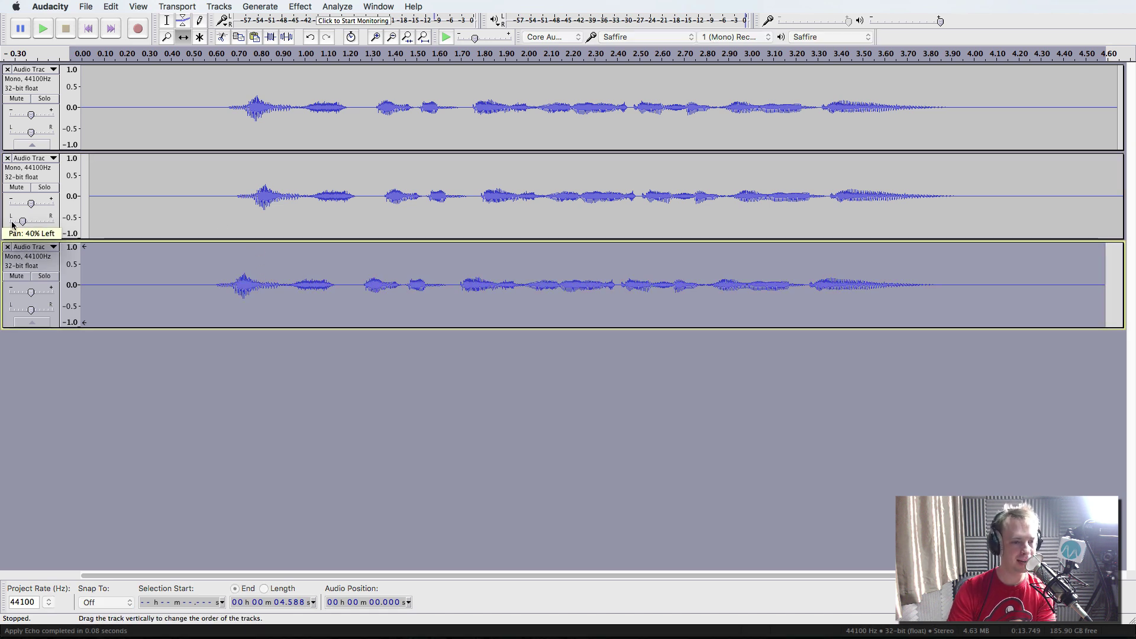
left_click_drag(31, 220, 9, 221)
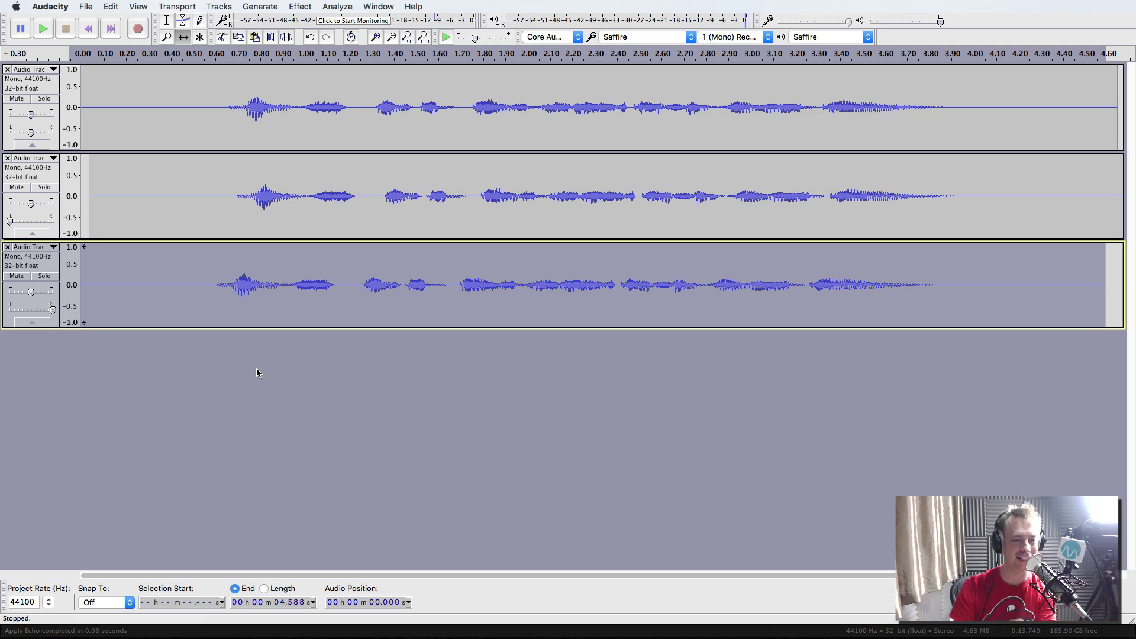
key("space")
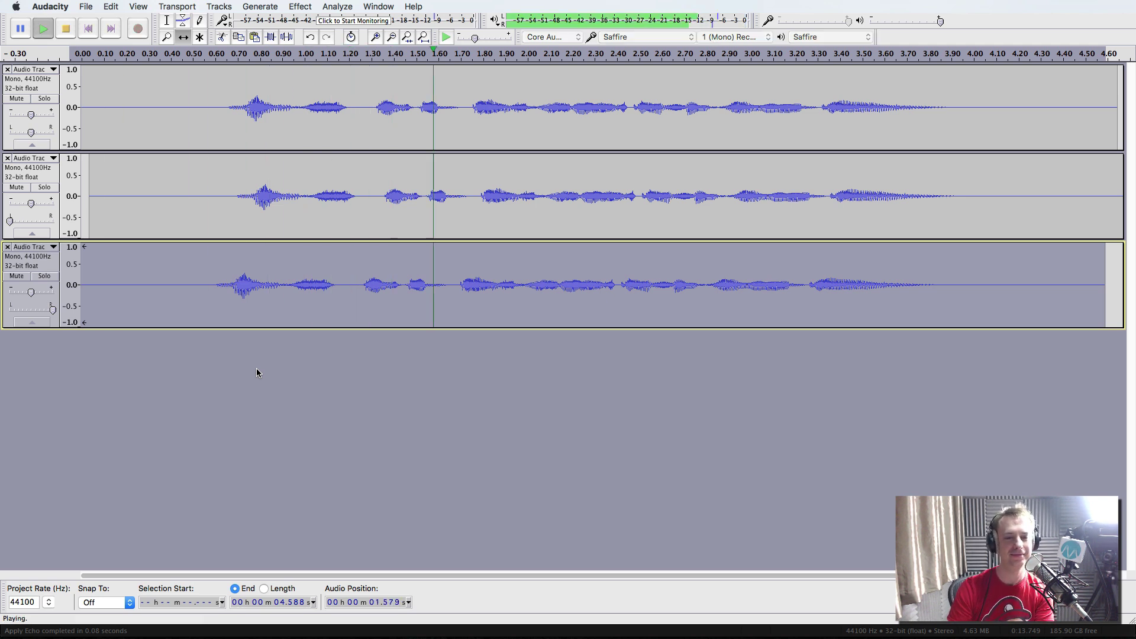